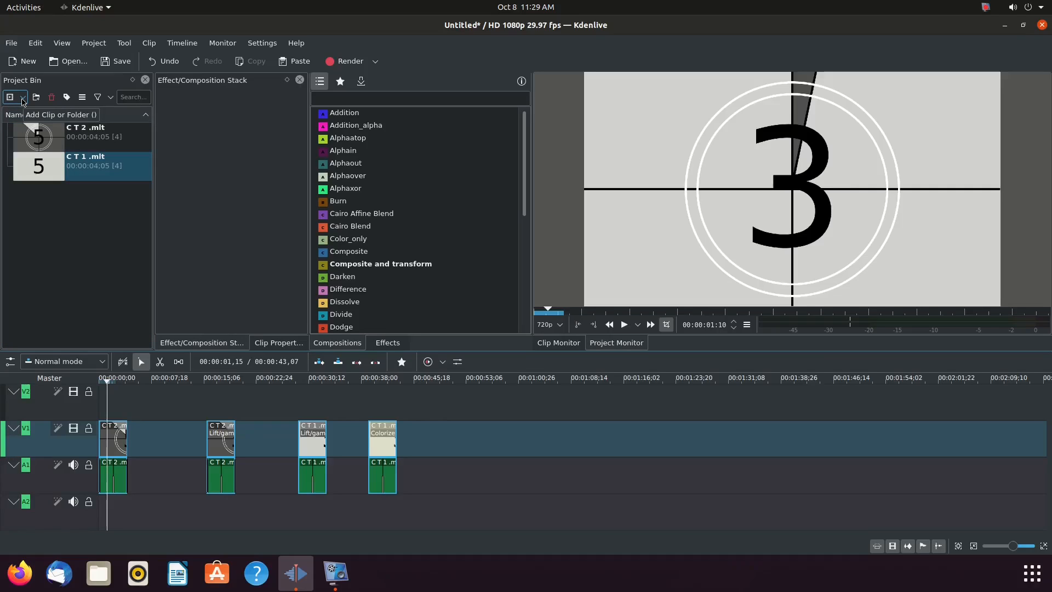
- Start a new generated Counter clip and try its Count up and No background options, switching each back off
left_click(24, 98)
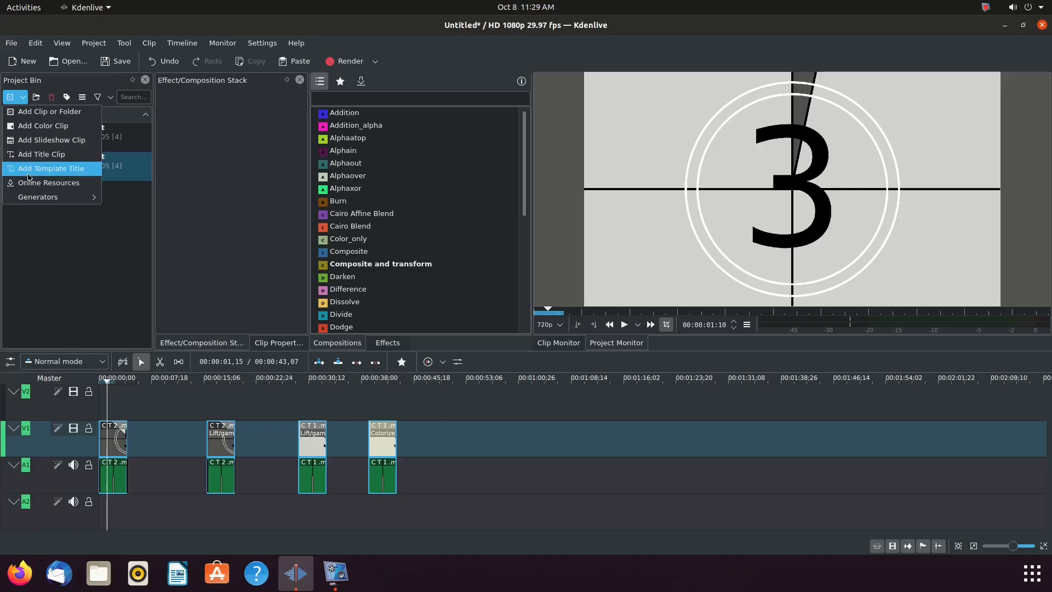
mouse_move(32, 201)
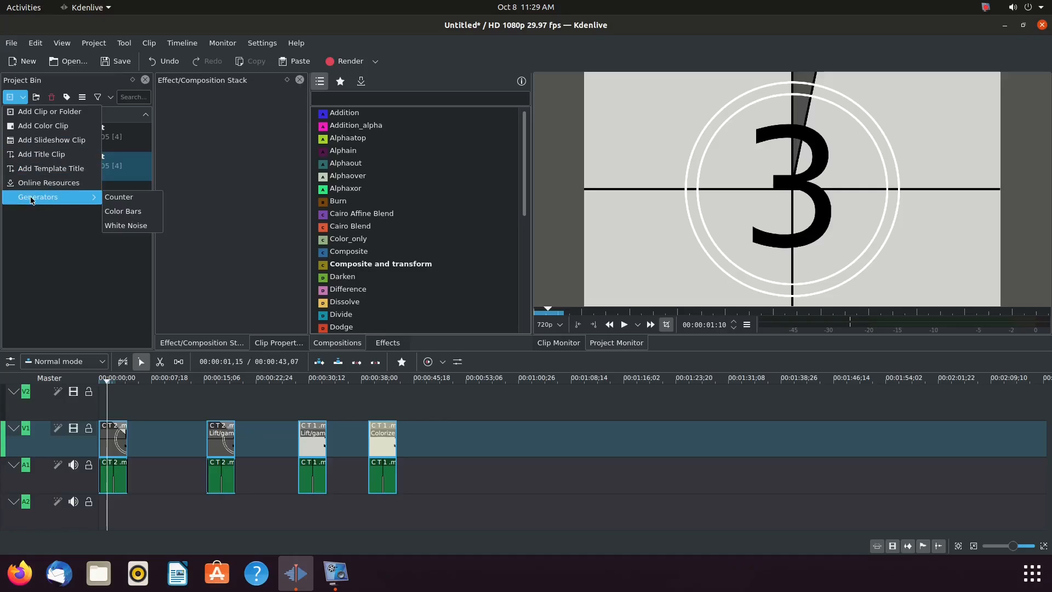
left_click(119, 199)
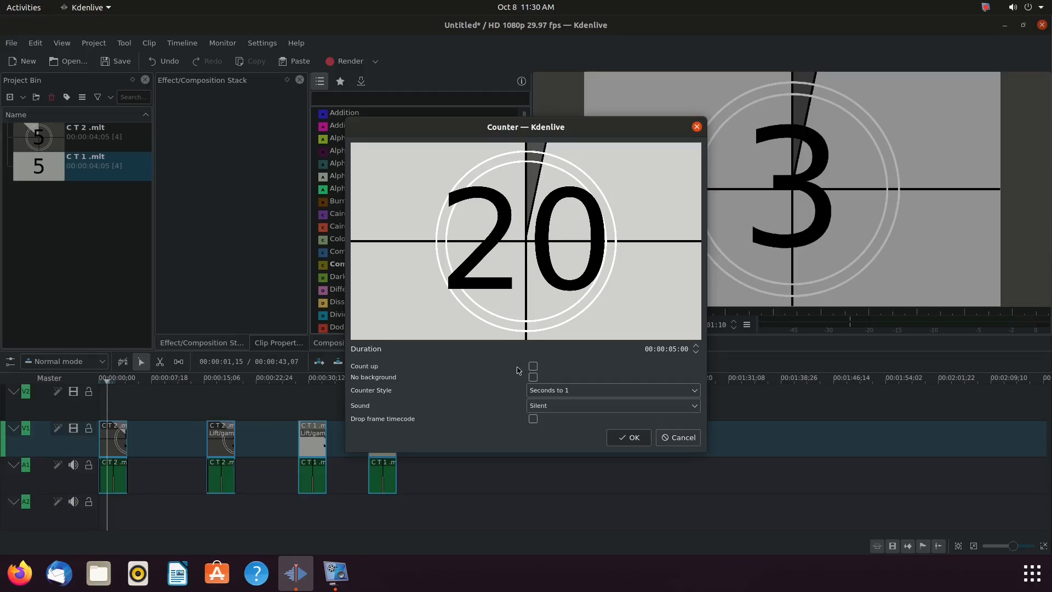
left_click(533, 366)
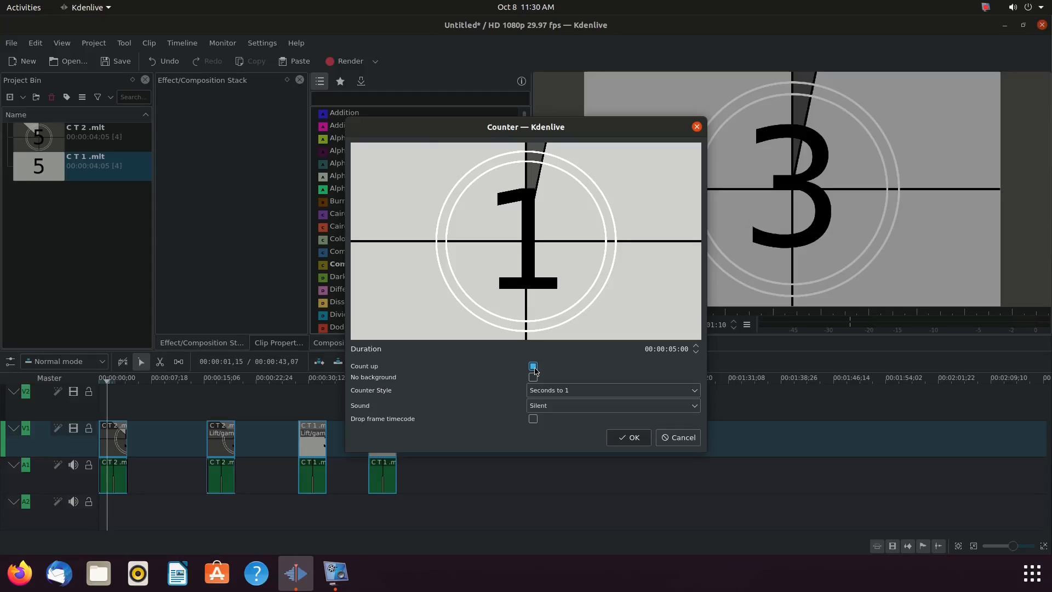
left_click(533, 366)
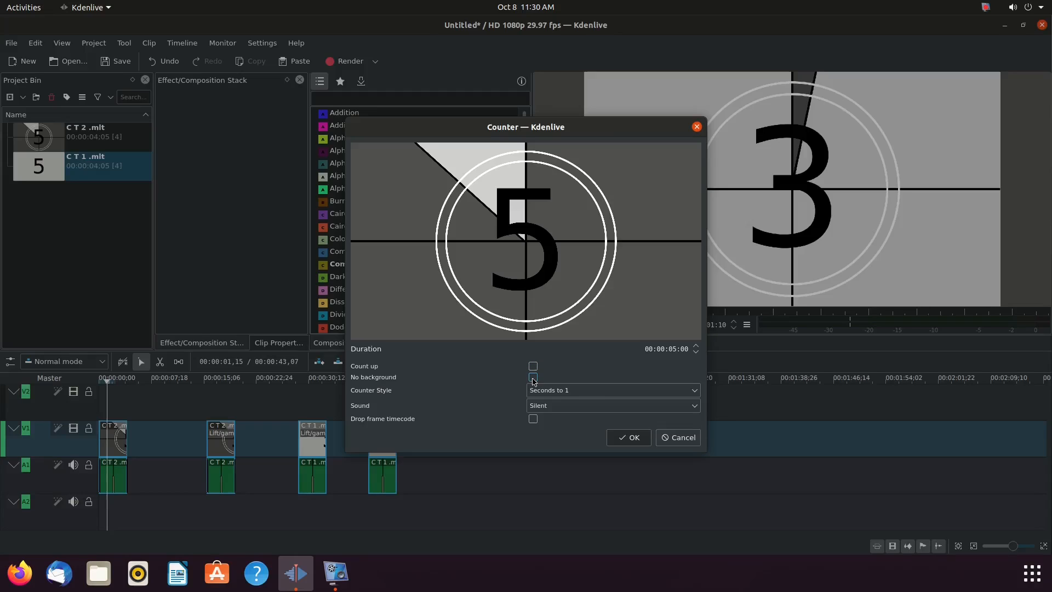
left_click(533, 378)
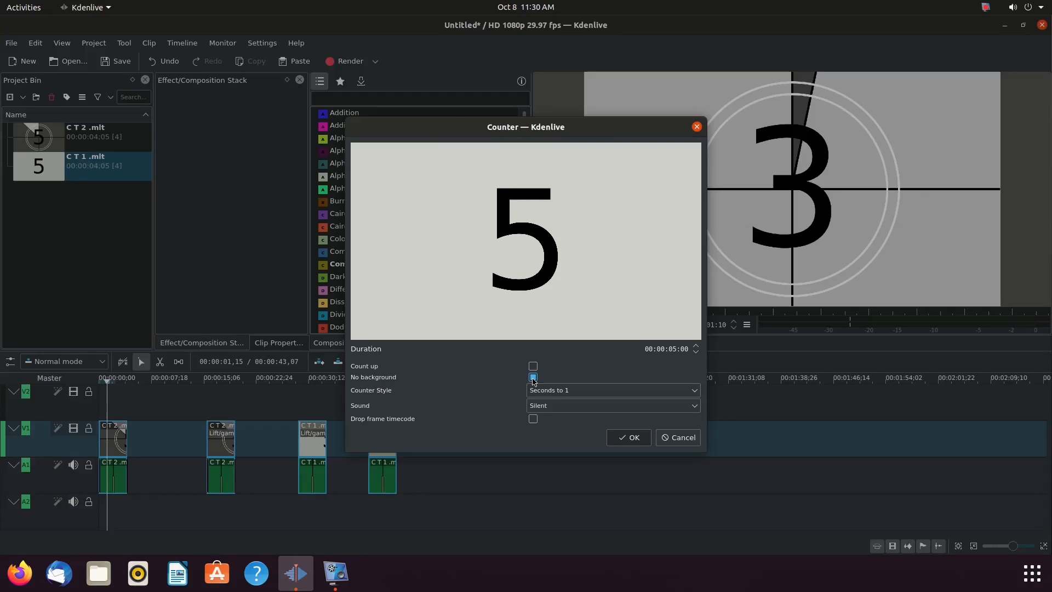
left_click(533, 378)
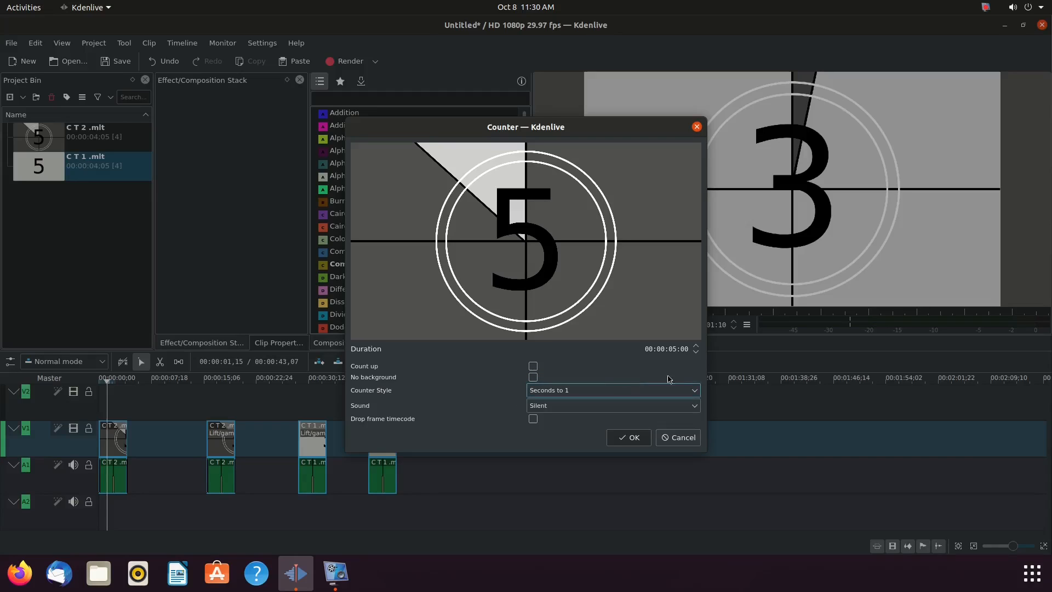
- Preview the counter in the Frames, Timecode, Clock and Seconds to 0 styles, returning it to Seconds to 1
left_click(695, 393)
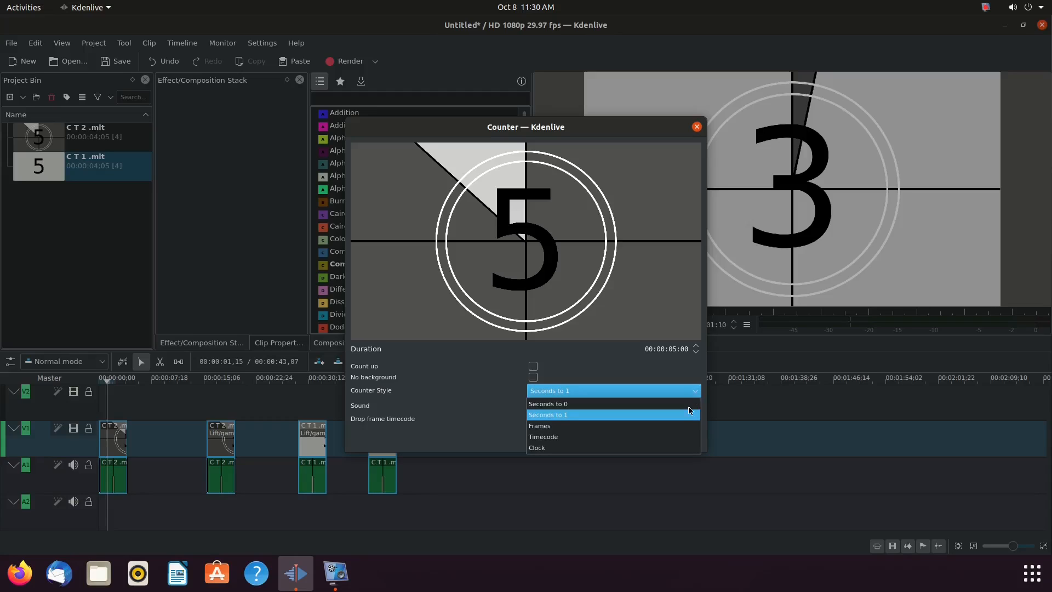
left_click(682, 426)
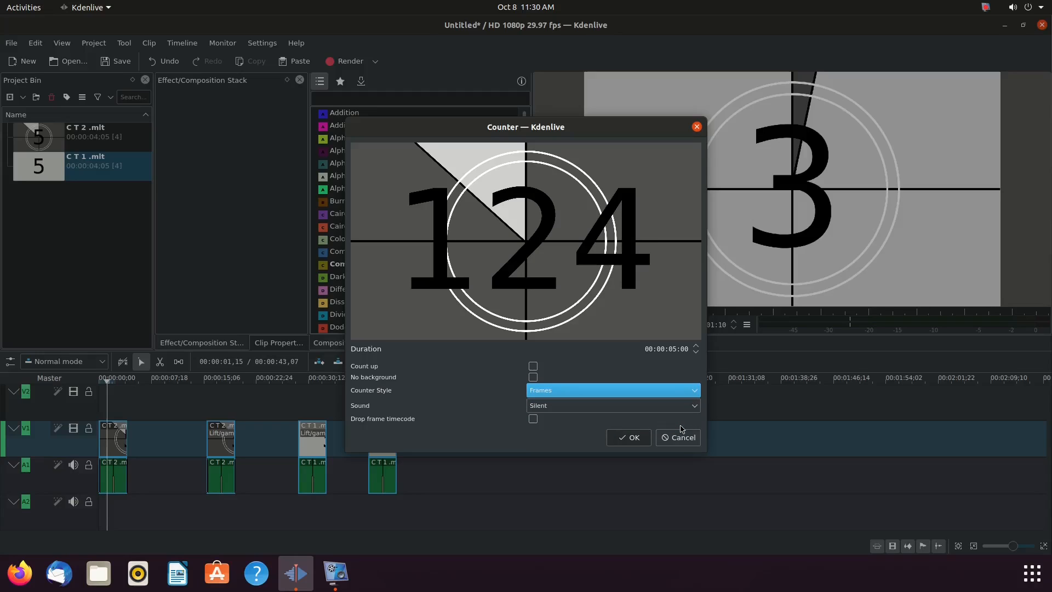
left_click(693, 393)
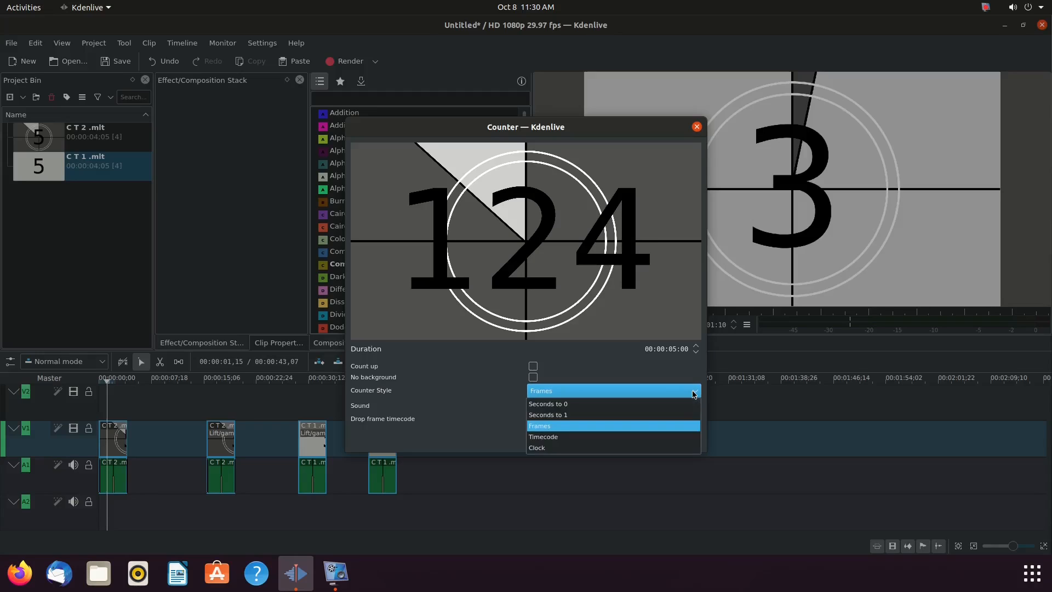
left_click(675, 437)
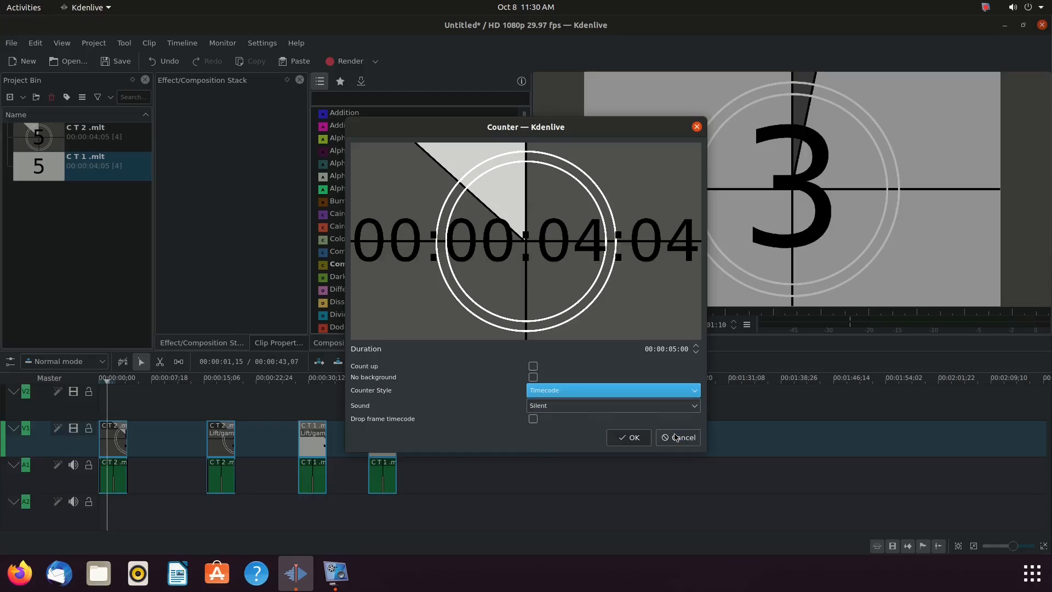
left_click(695, 392)
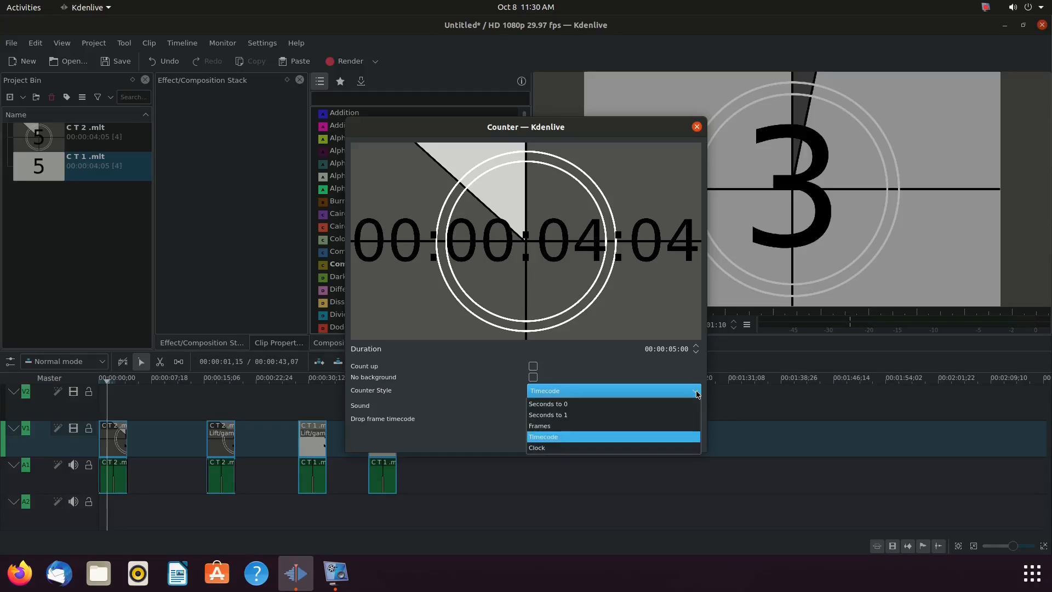
left_click(673, 448)
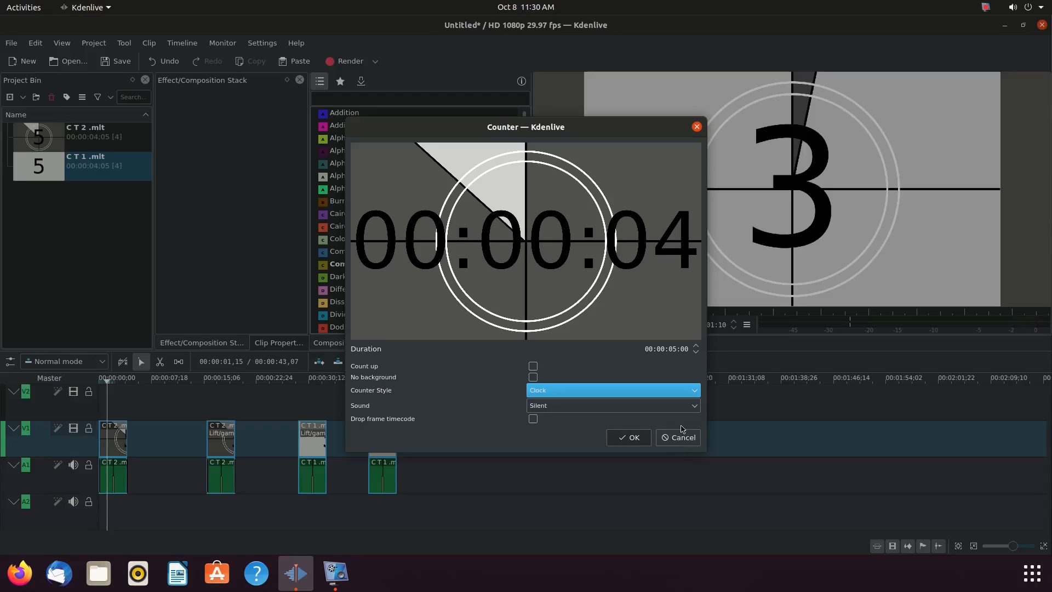
left_click(695, 393)
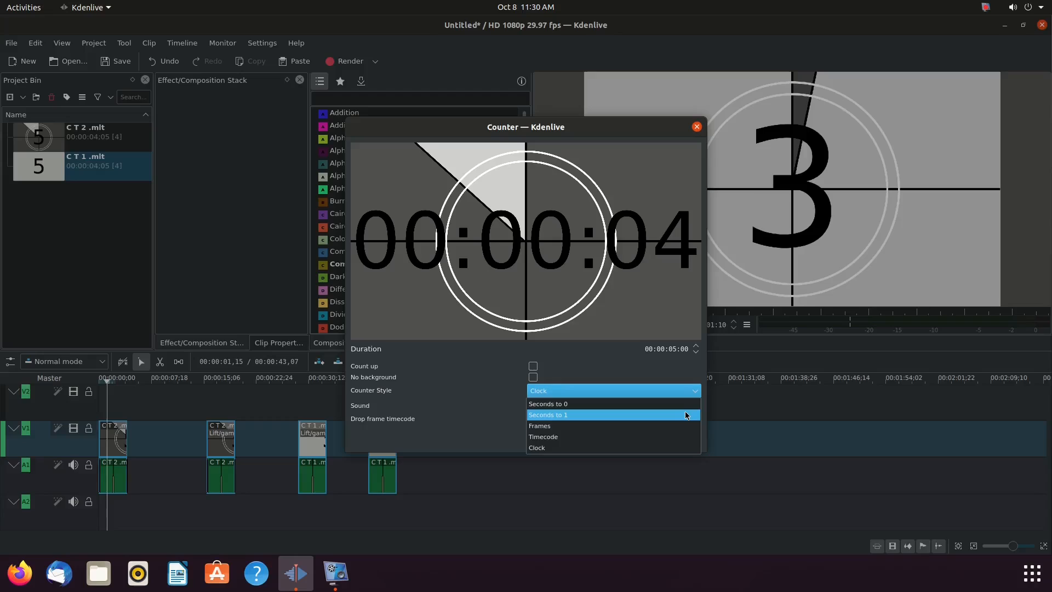
left_click(686, 416)
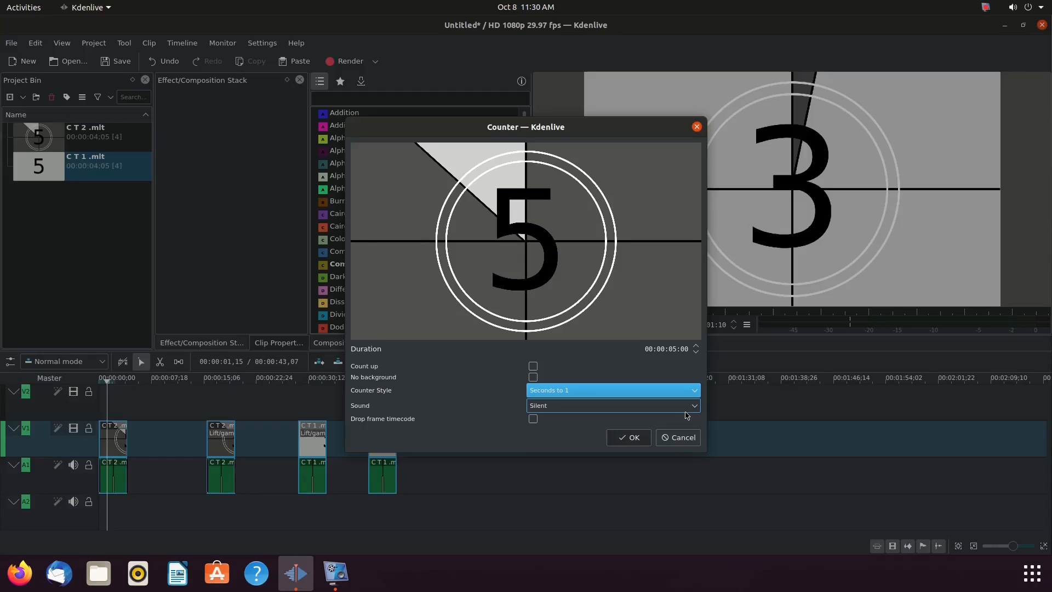
left_click(695, 392)
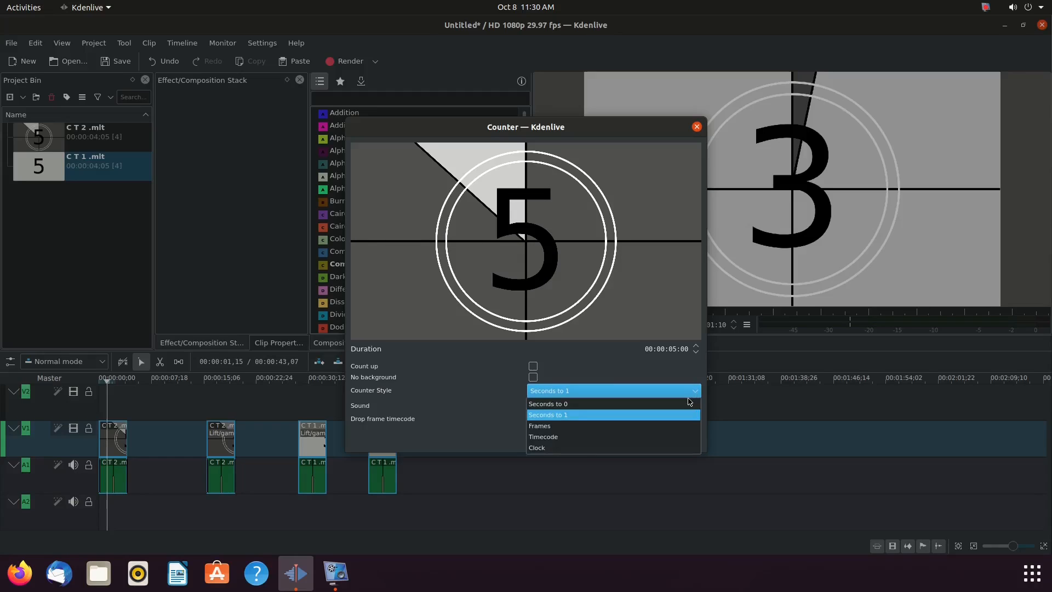
left_click(689, 404)
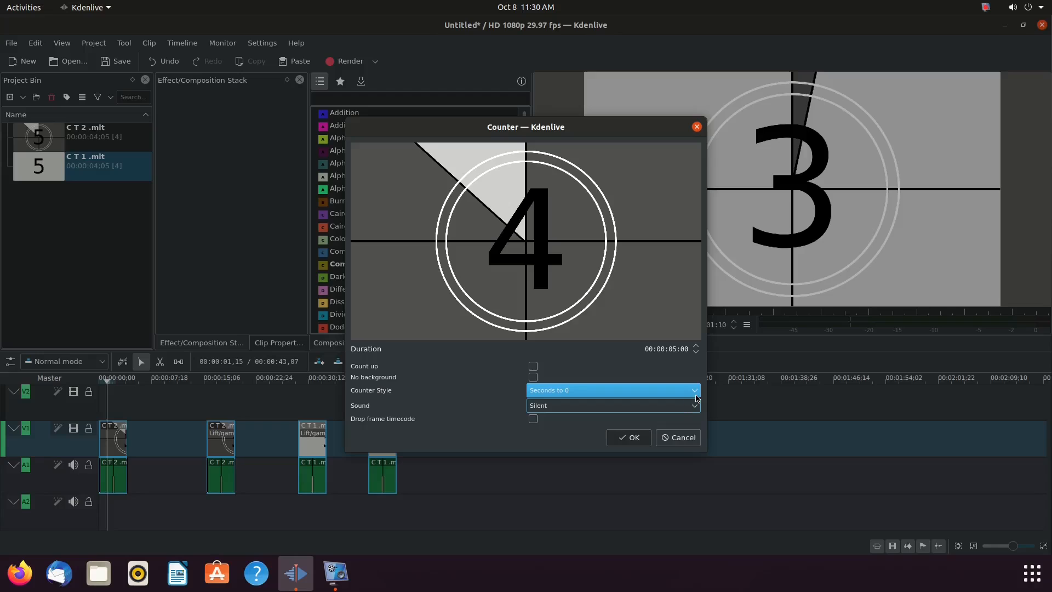
left_click(694, 393)
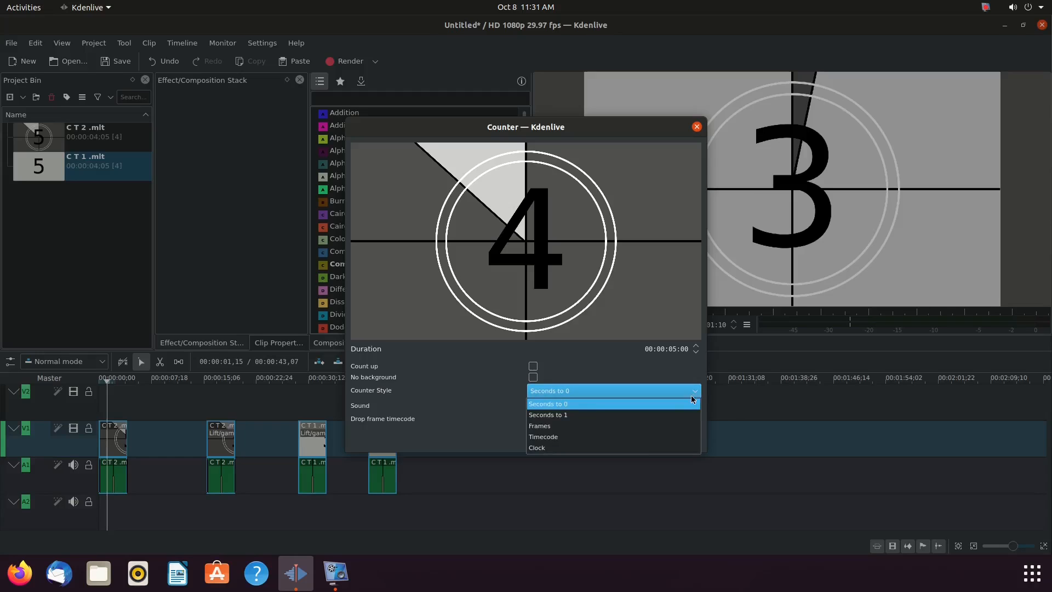
left_click(687, 418)
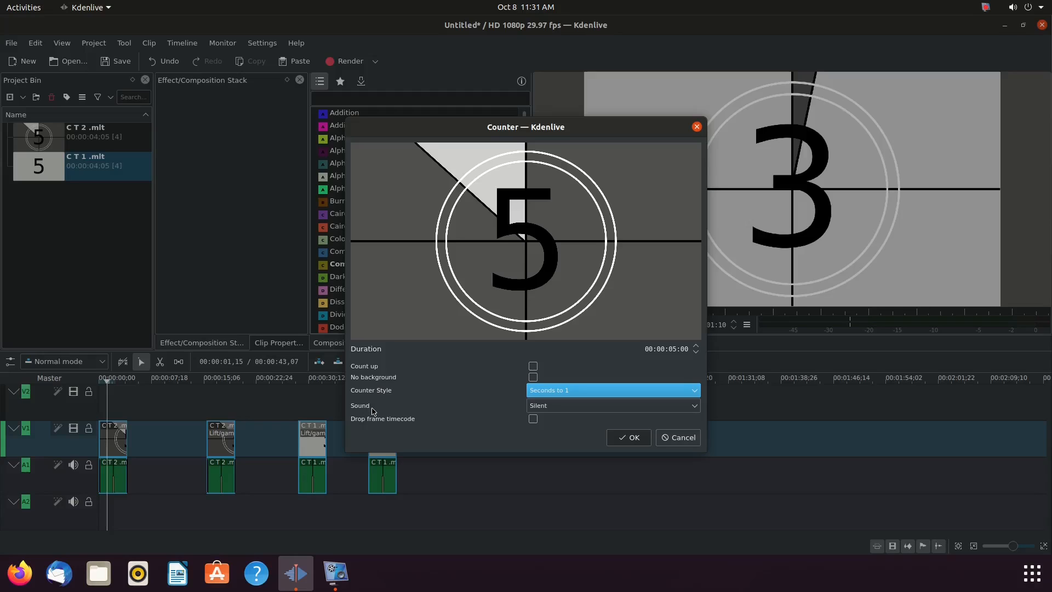
- Check the available counter sound options, leave the sound on Silent, and discard the new counter clip
left_click(695, 408)
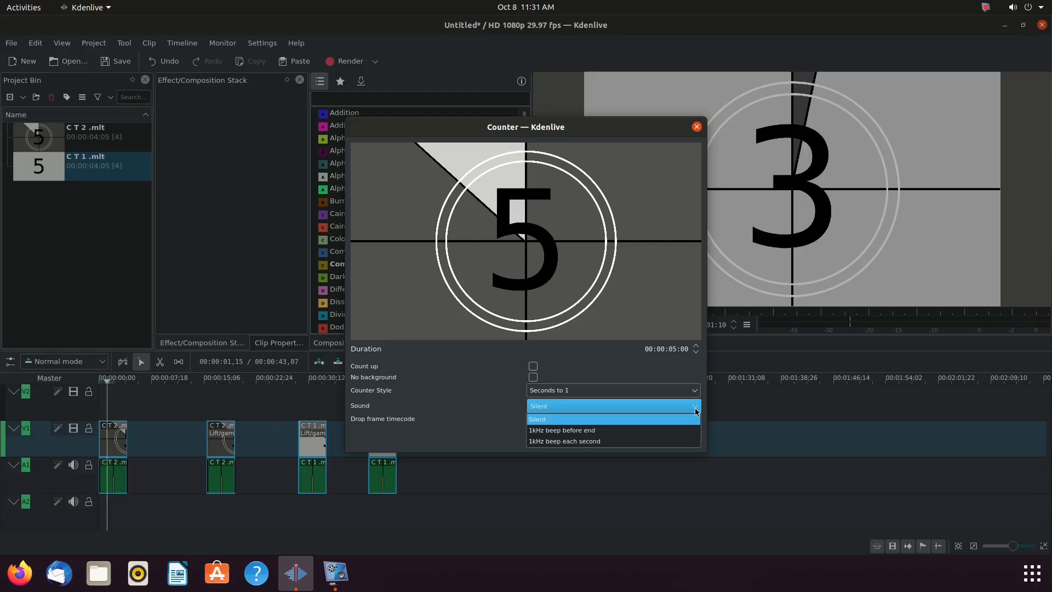
left_click(695, 411)
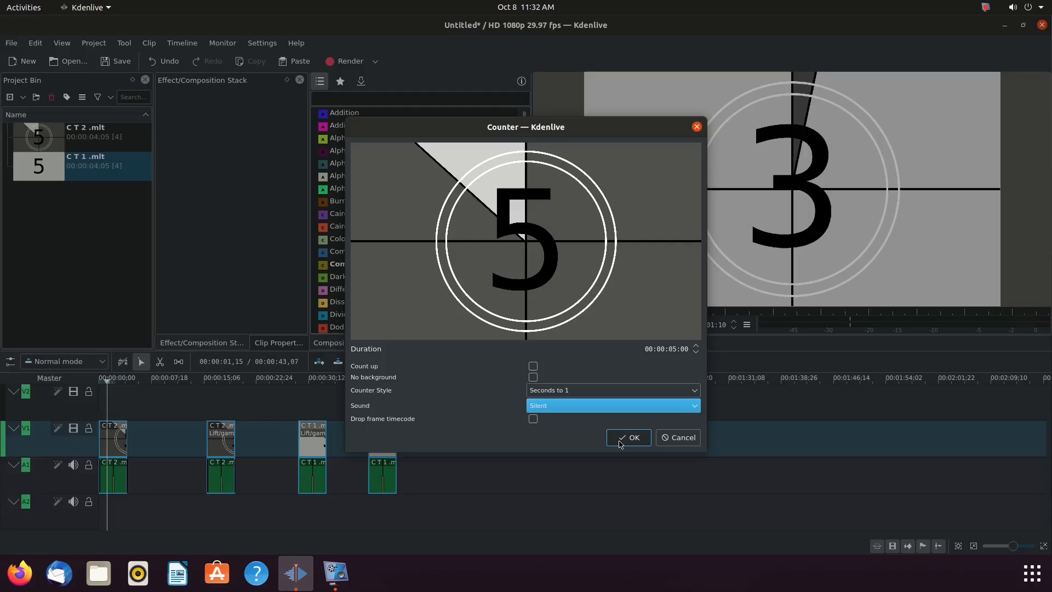
left_click(679, 438)
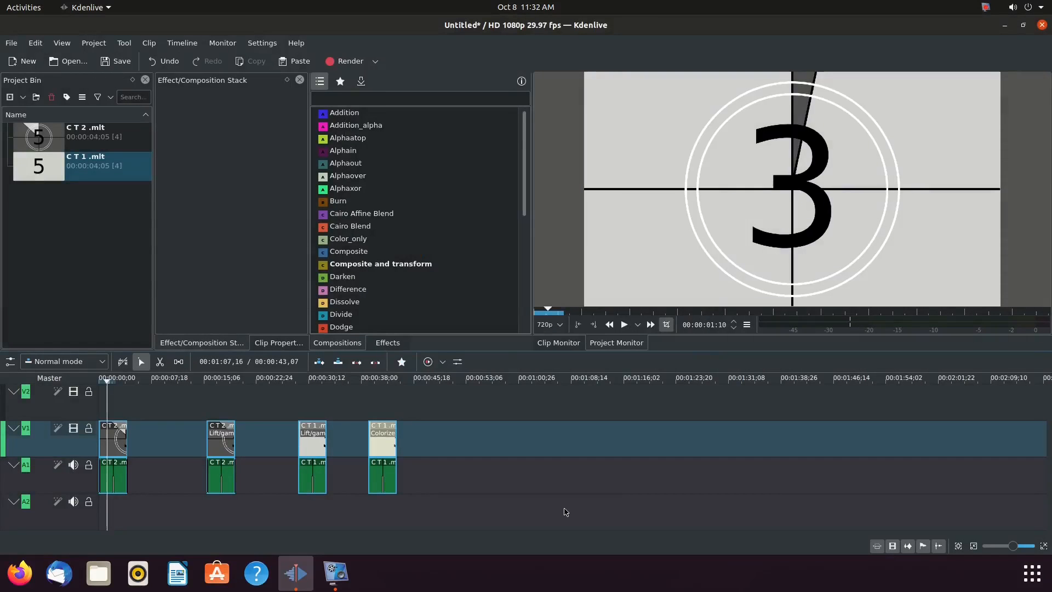
- Play the timeline from near the start of the first countdown clip and pause inside the second clip
left_click(111, 448)
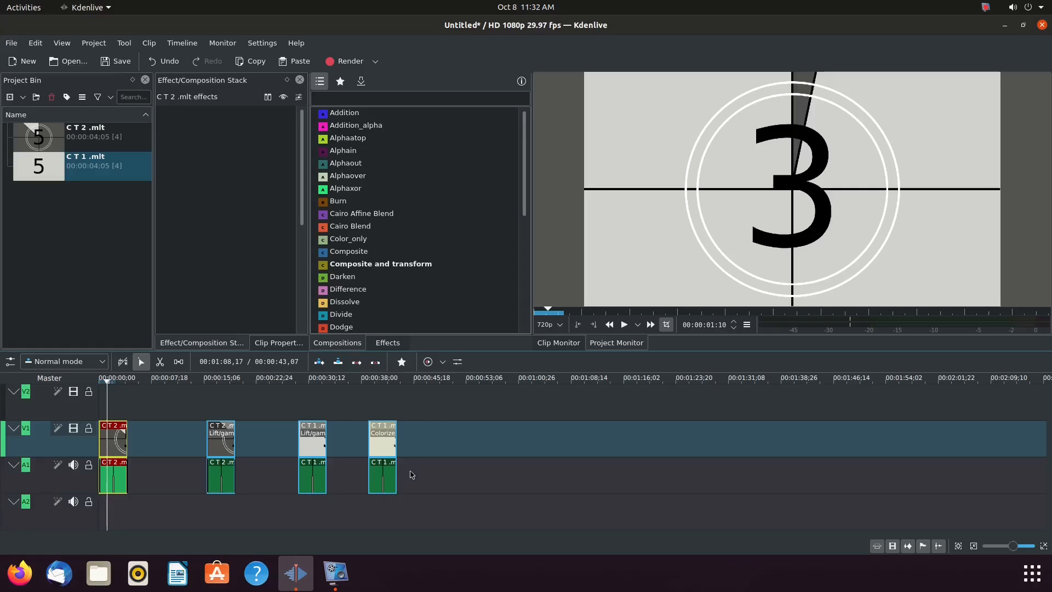
left_click(102, 505)
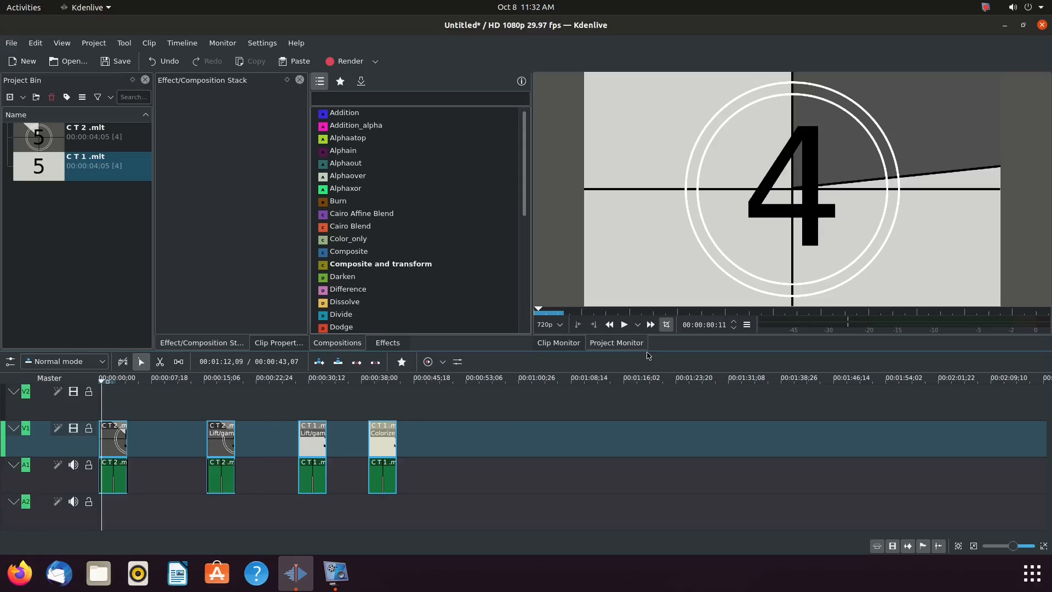
left_click(625, 325)
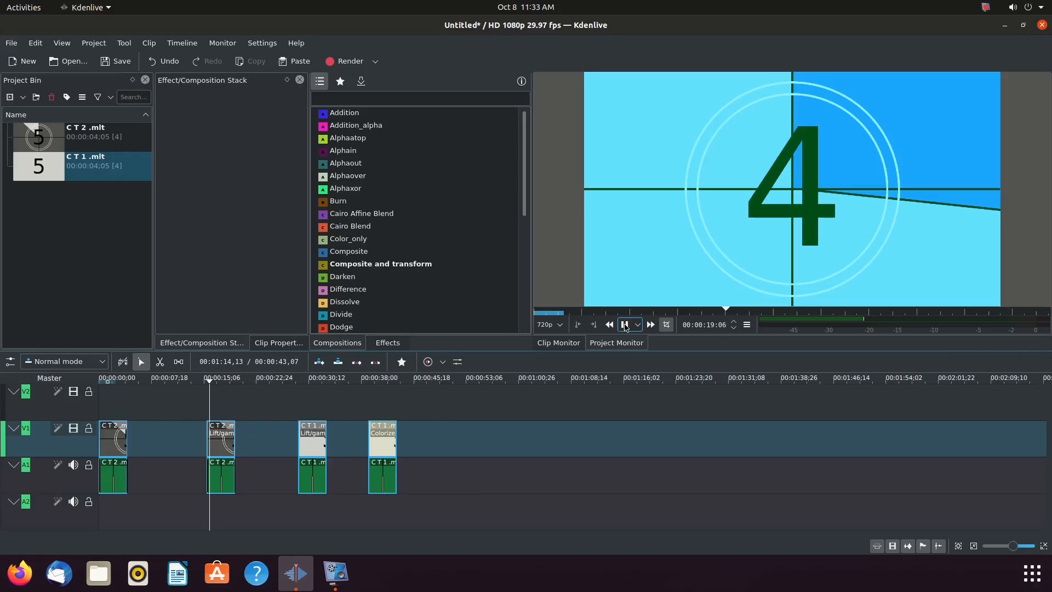
left_click(625, 325)
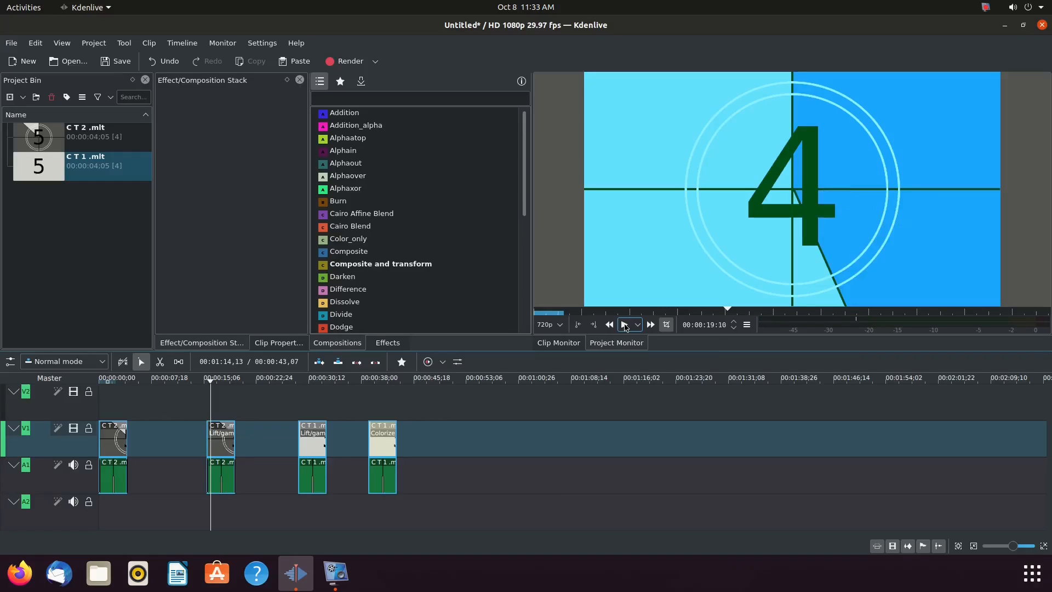
- Recolor the second countdown clip by setting its Lift to a green tint of R 0.429, G 0.935, B 0.687
left_click(219, 450)
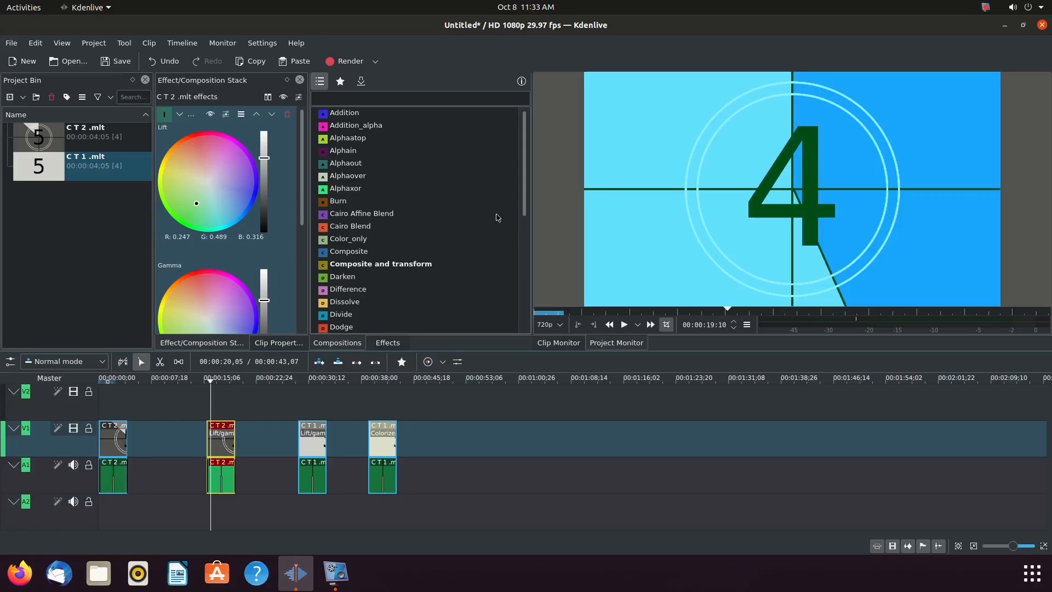
mouse_move(264, 157)
left_mouse_down()
mouse_move(265, 135)
mouse_move(265, 209)
mouse_move(264, 143)
left_mouse_up()
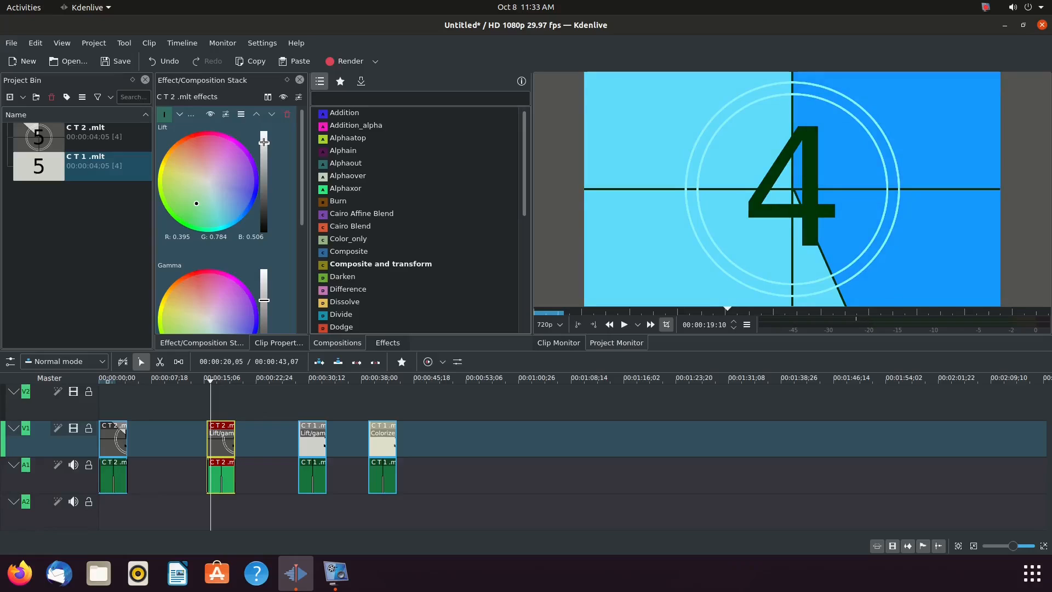
left_click(182, 210)
left_click(241, 195)
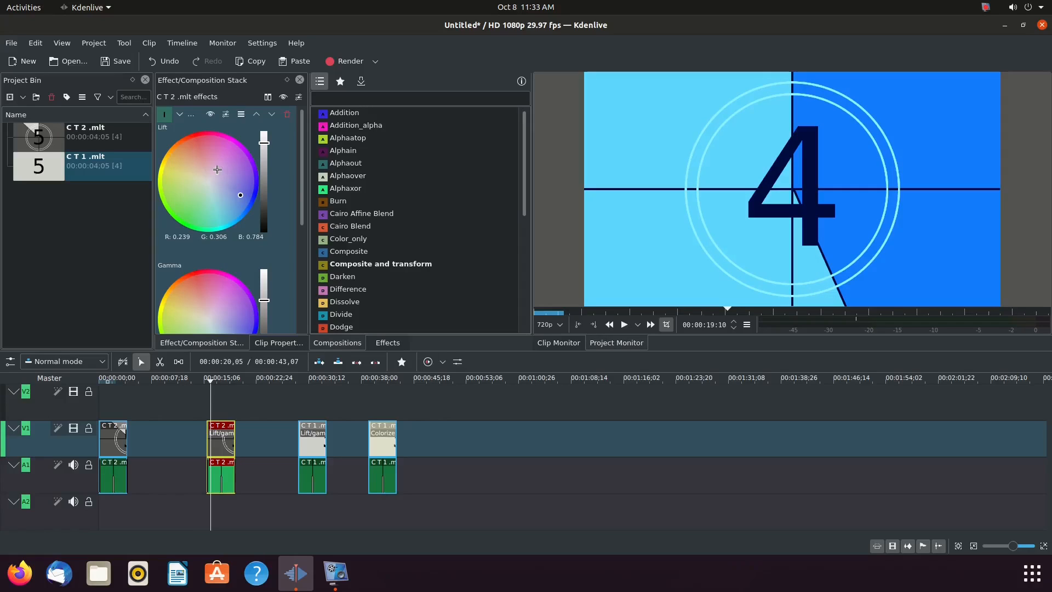
left_click(200, 159)
left_click(193, 198)
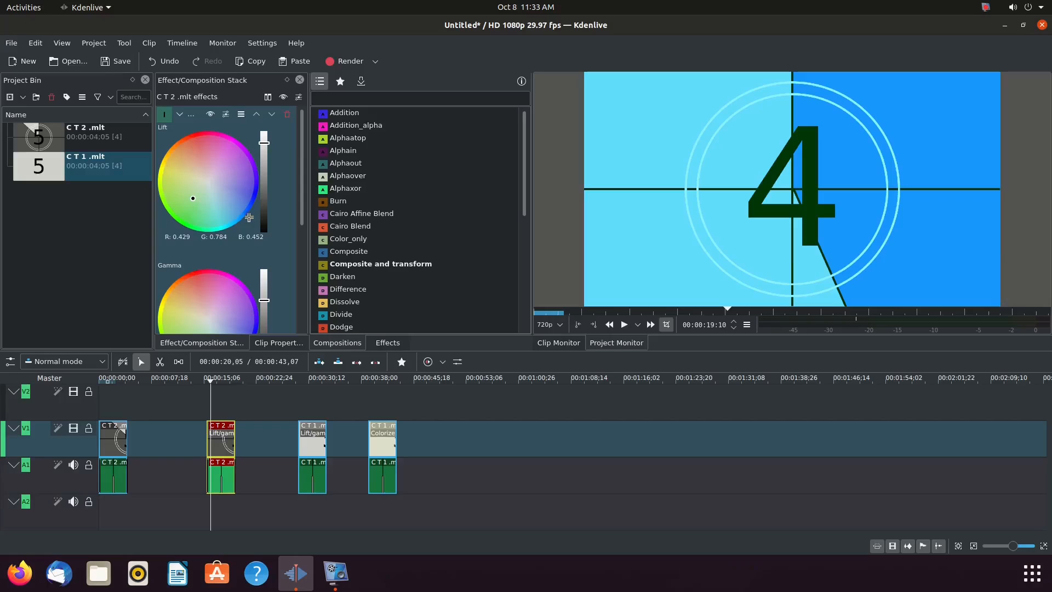
left_click(202, 209)
left_click_drag(264, 143, 263, 135)
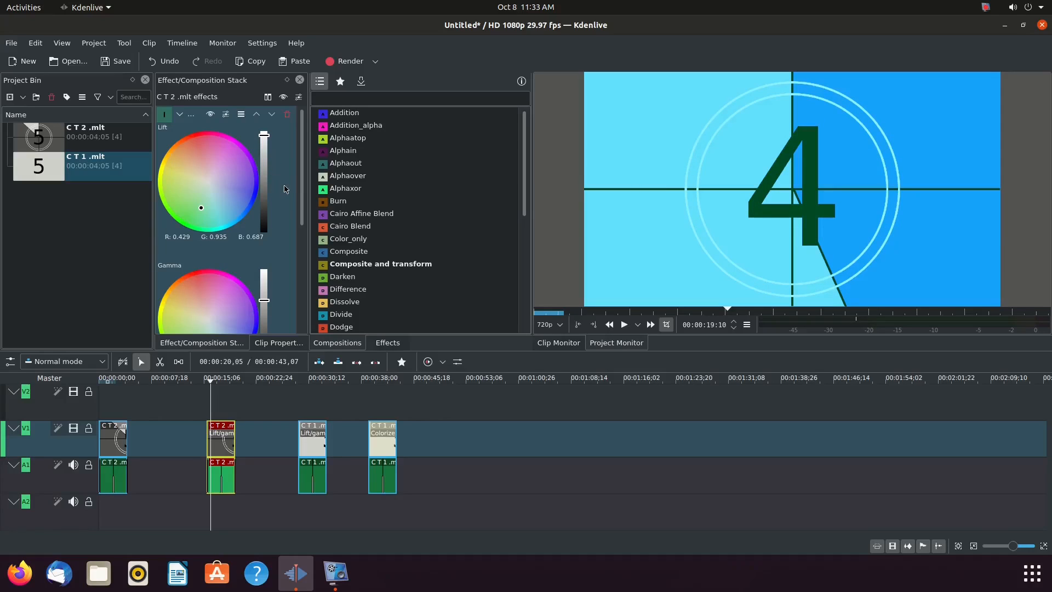
- Review the second clip's Gamma and Gain settings and play the timeline on into the third clip
scroll(304, 208, "down", 5)
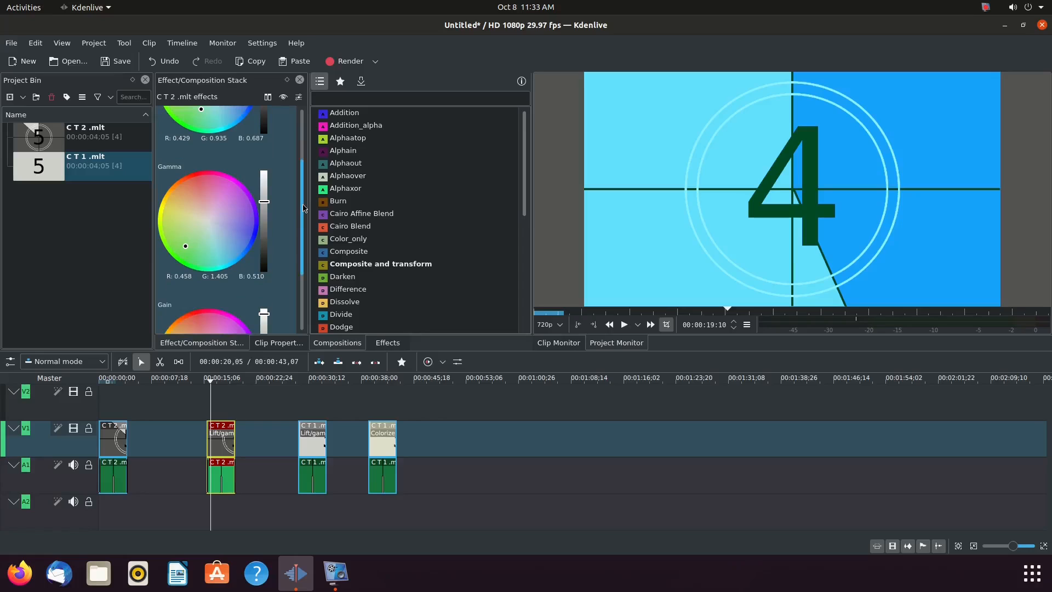
left_click(624, 325)
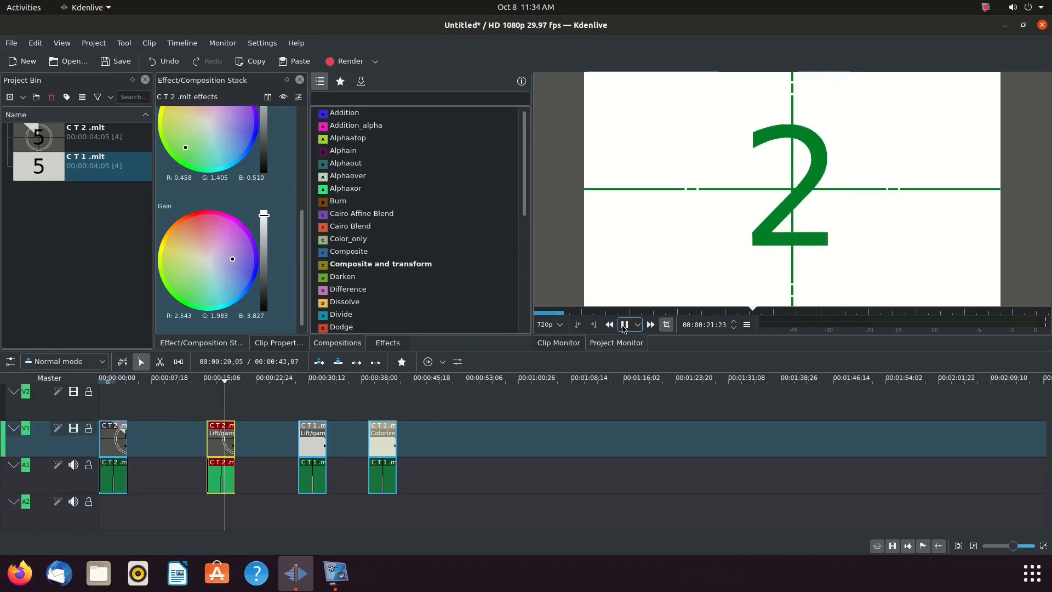
left_click(311, 485)
scroll(252, 217, "down", 6)
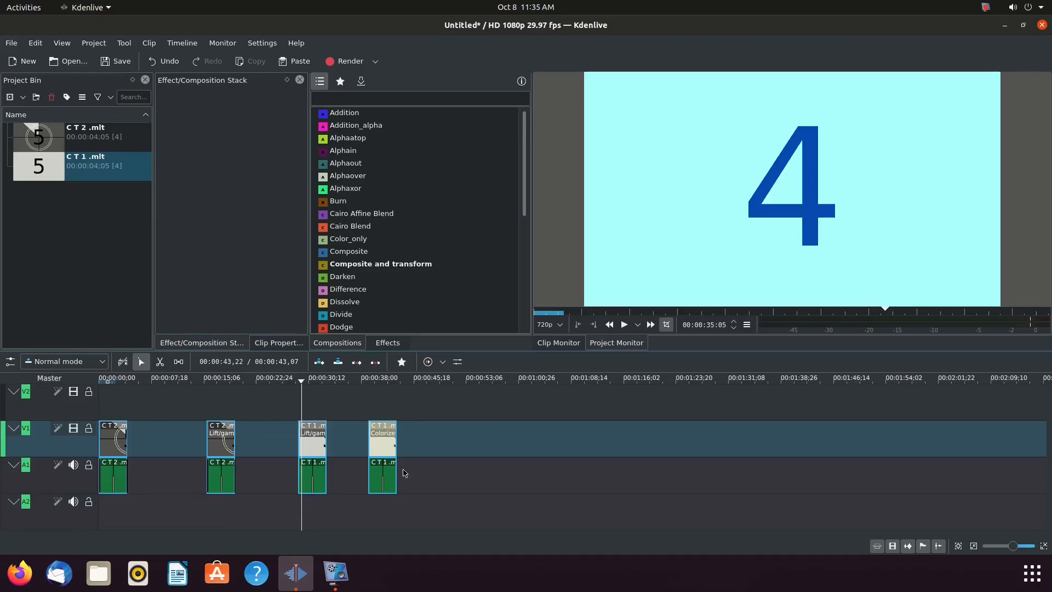
- Set the third countdown clip's Gamma to a green tint of R 1.162, G 1.905, B 1.162
left_click(301, 459)
scroll(219, 247, "down", 6)
left_click(181, 276)
left_click(194, 251)
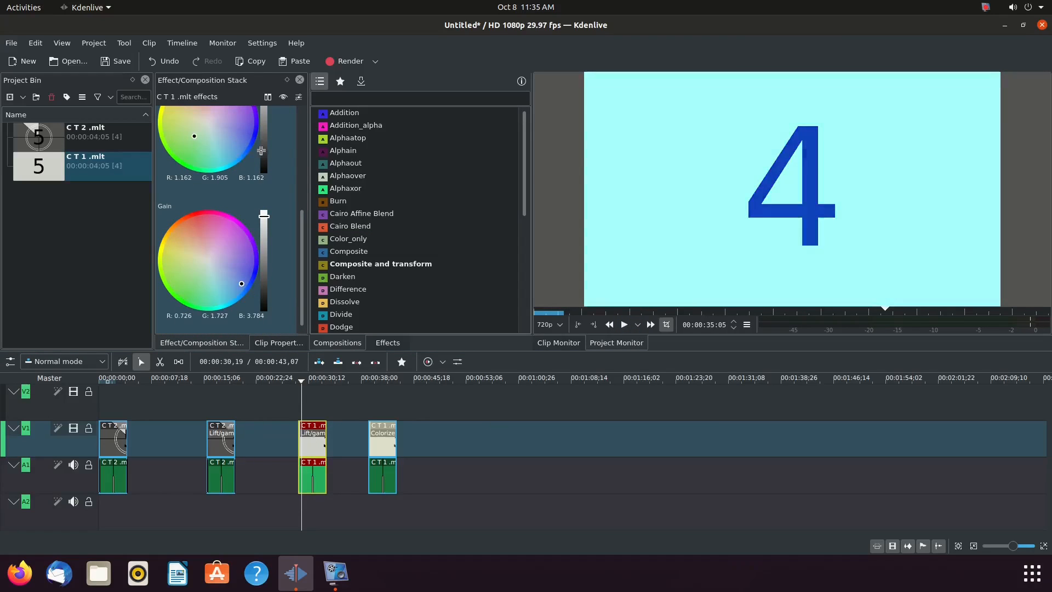
- Shift the third countdown clip's Lift color toward green on its color wheel
scroll(193, 164, "up", 6)
left_click_drag(221, 179, 187, 206)
- Move the playhead into the fourth countdown clip, select it to show its Colorize settings, and locate the Colorize effect in the Colour category
left_click(382, 502)
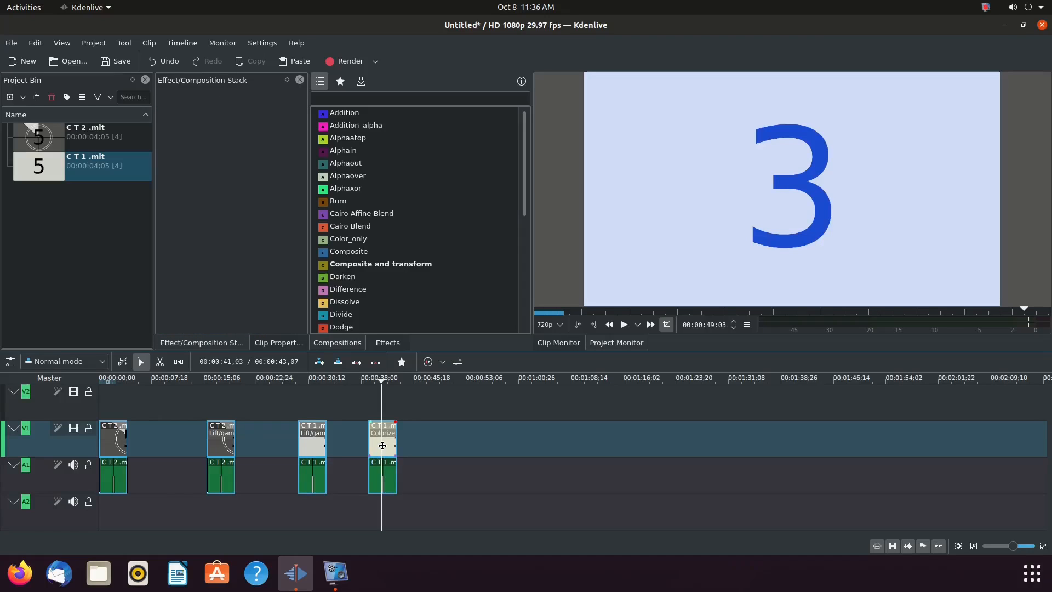
left_click(382, 445)
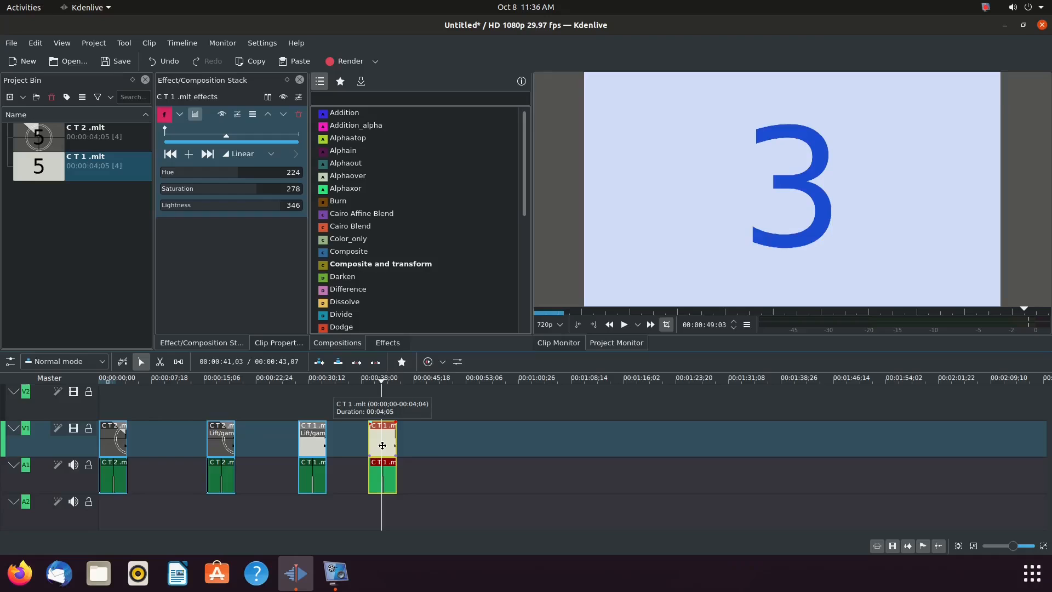
left_click(387, 342)
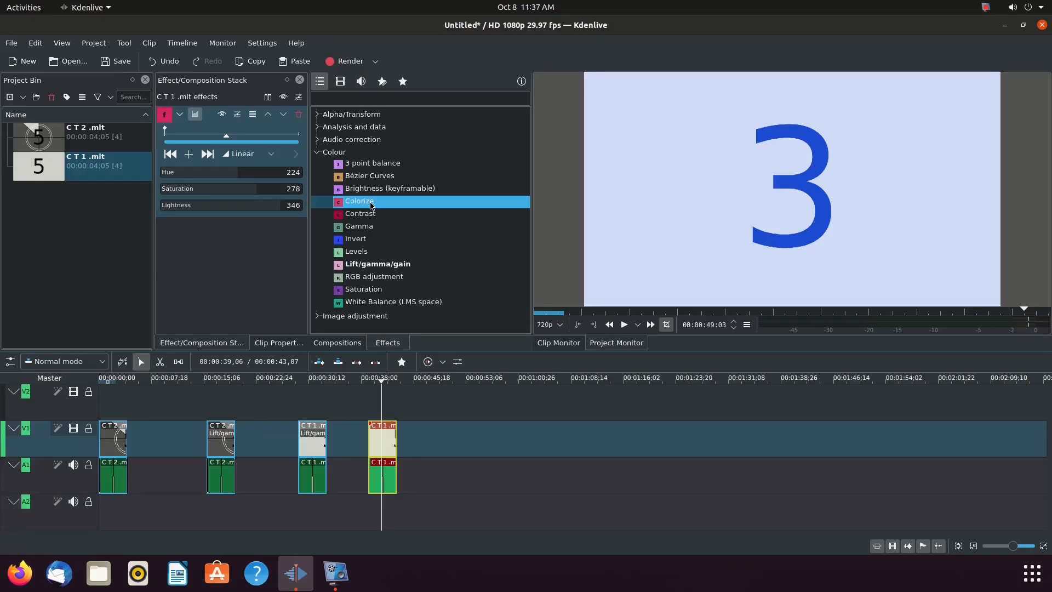
left_click(359, 229)
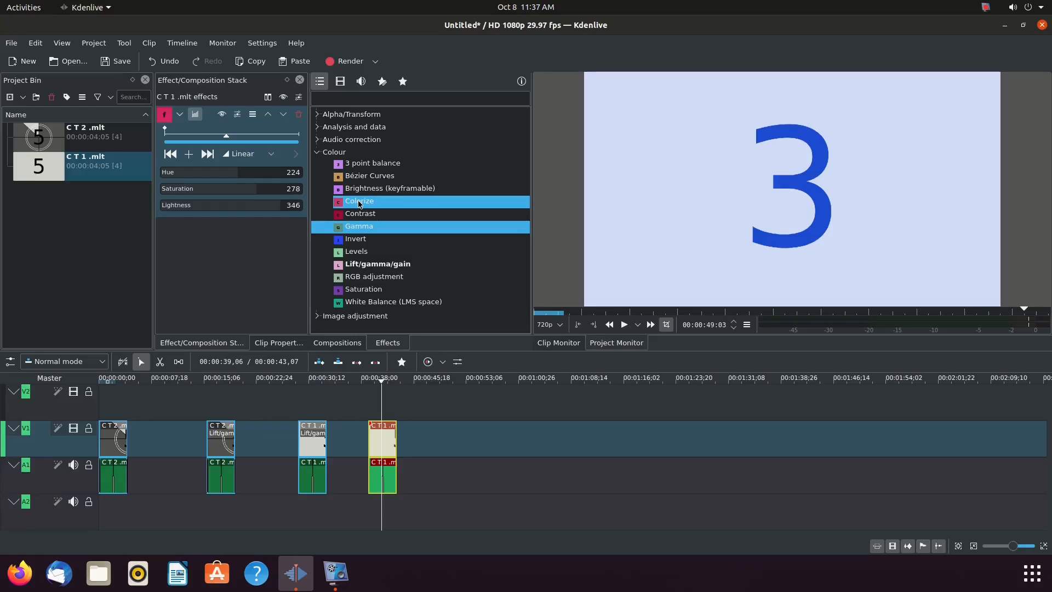
left_click(360, 204)
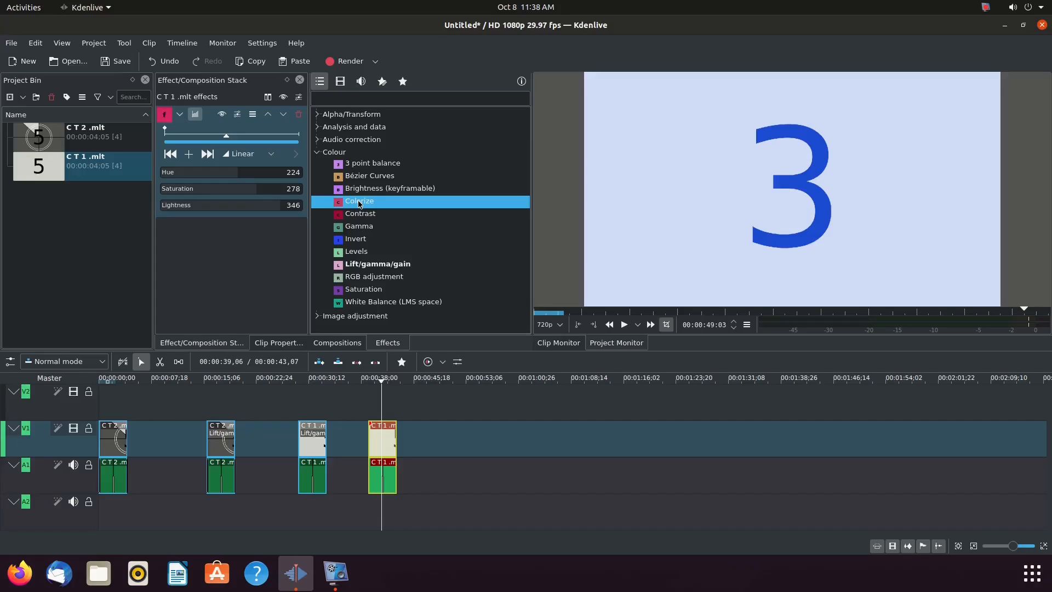
- Search the effects list for "gamm" to find the gamma color effects
left_click(325, 98)
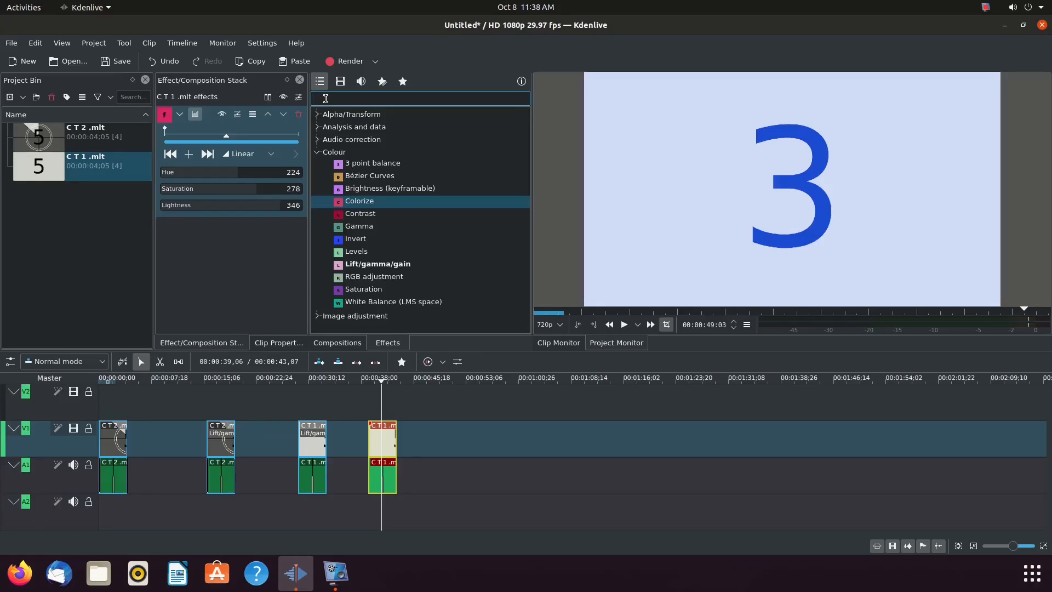
type("g")
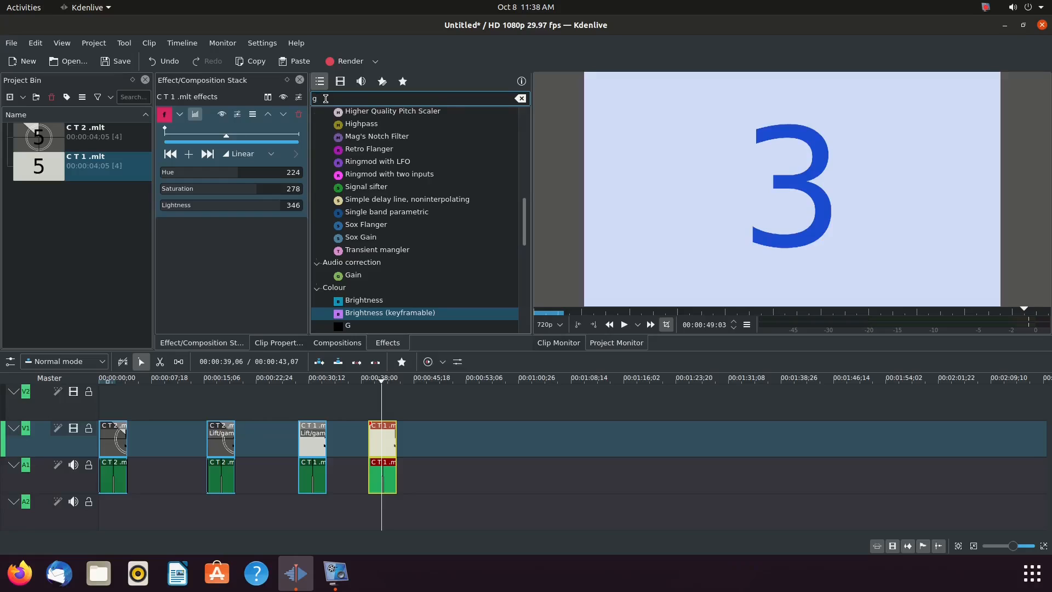
type("a")
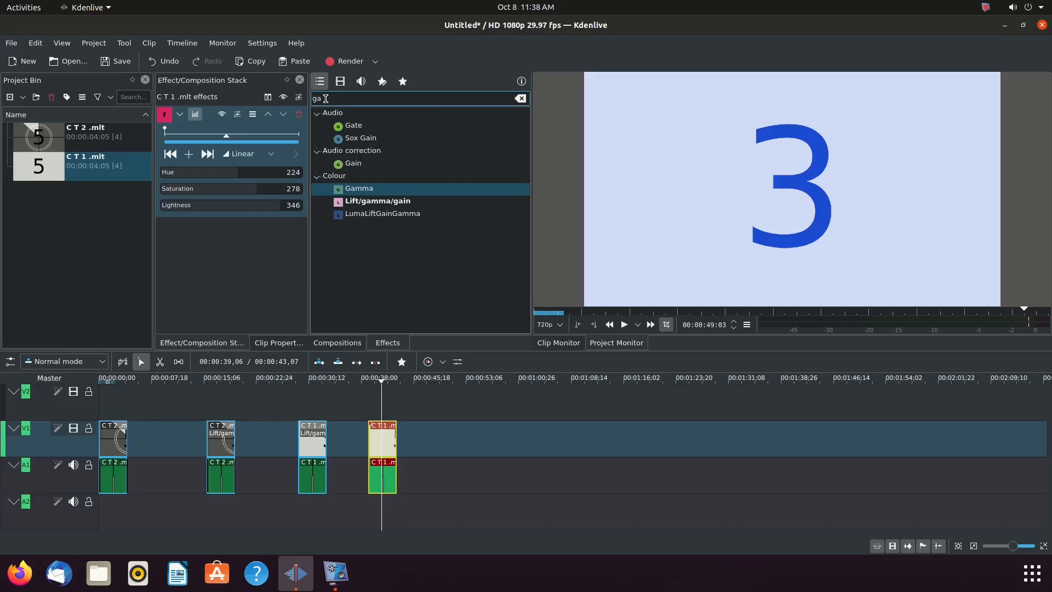
type("mm")
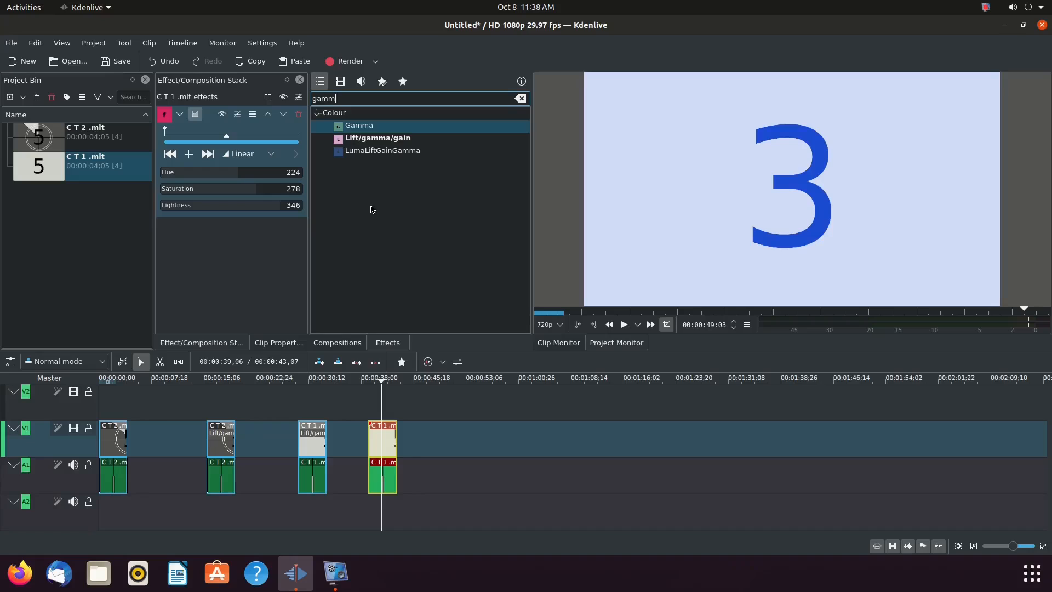
- Replace the effect search text with "co" to find the Colorize effect
key("BackSpace")
key("BackSpace")
key("BackSpace")
key("BackSpace")
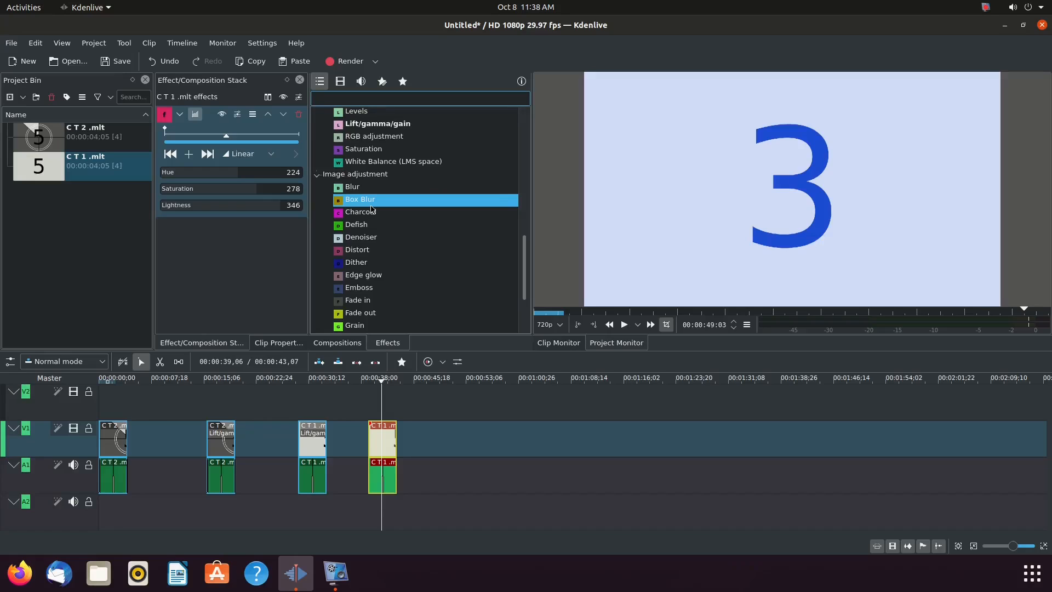
type("co")
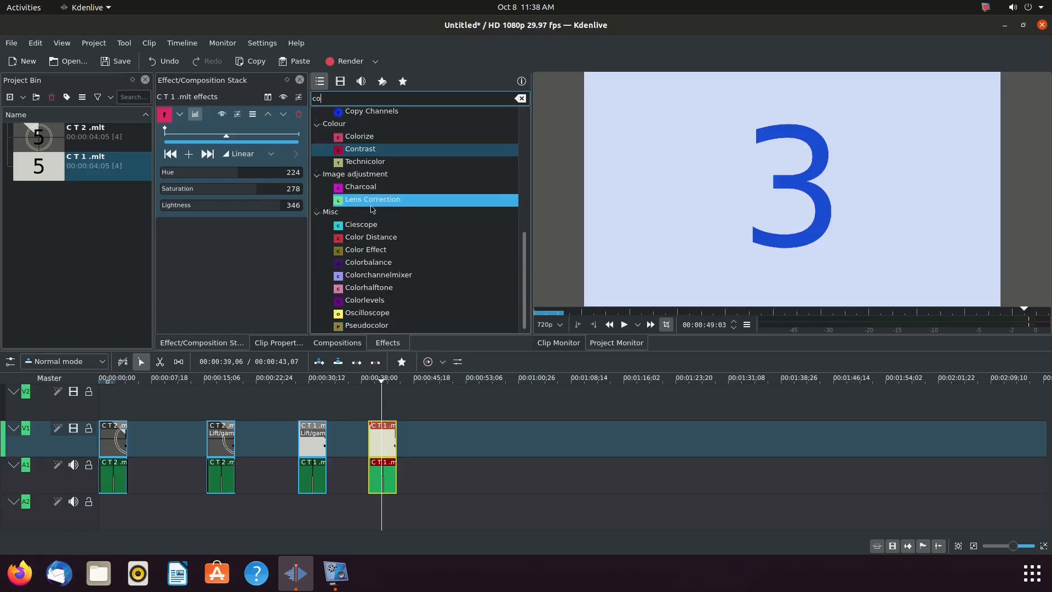